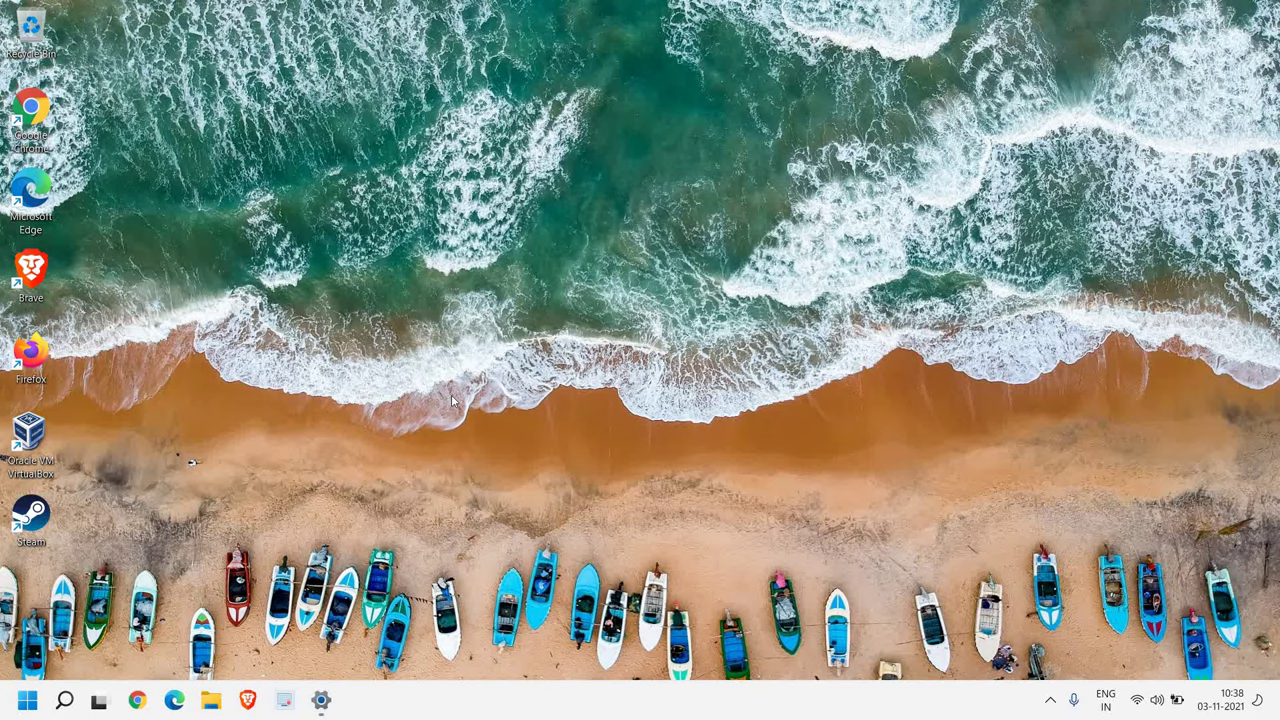
- Show drive C:'s System & reserved storage page with its 12.0 GB virtual memory usage
click(322, 703)
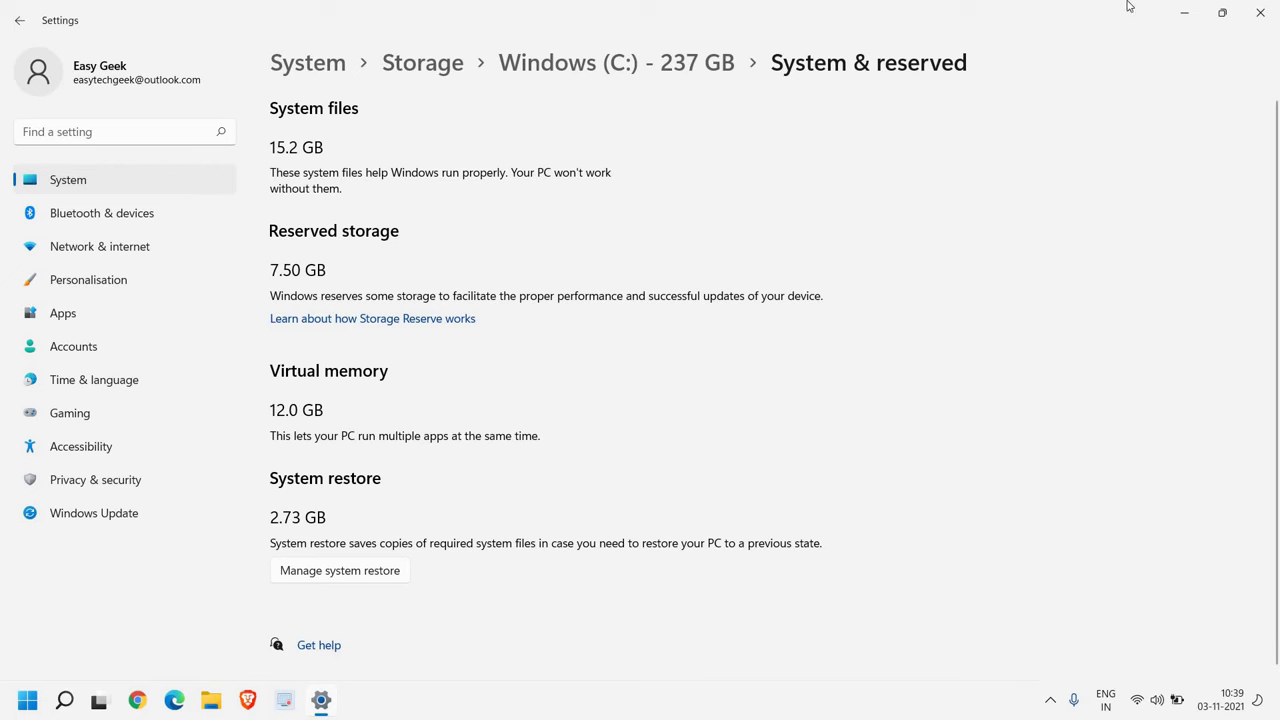
- Minimise Settings and search Windows for 'advanced syste'
click(1185, 12)
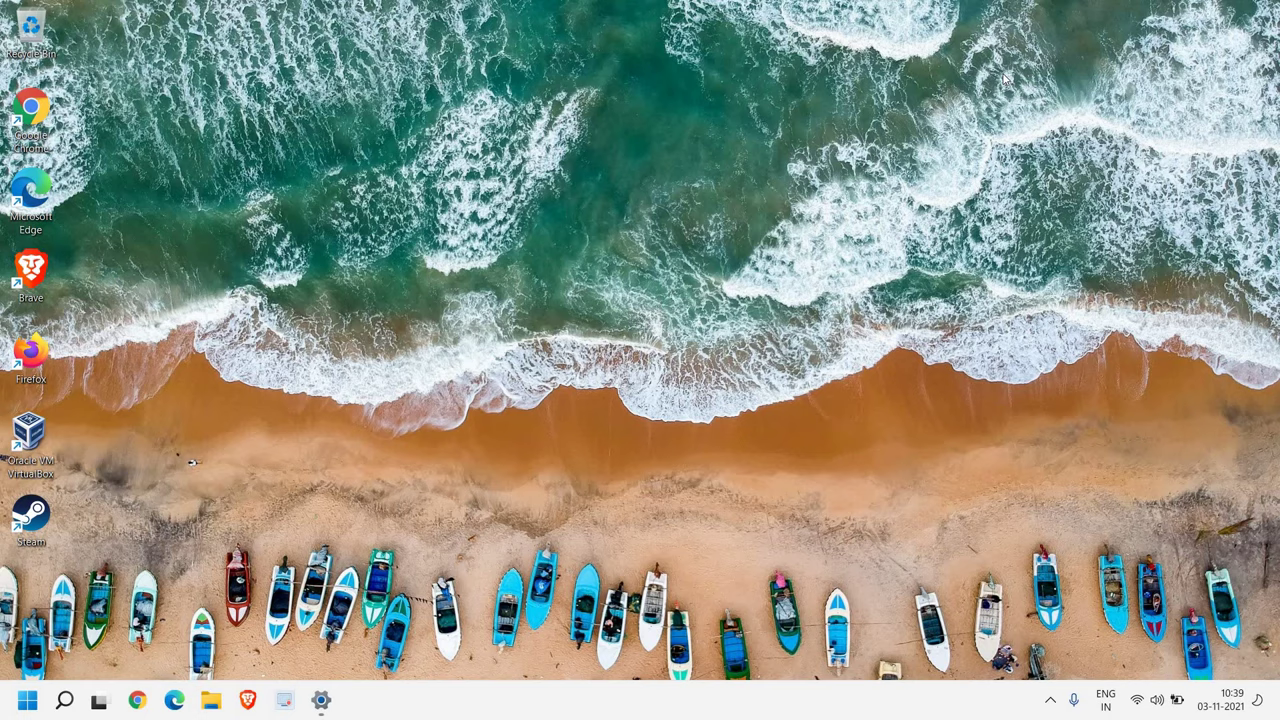
click(66, 701)
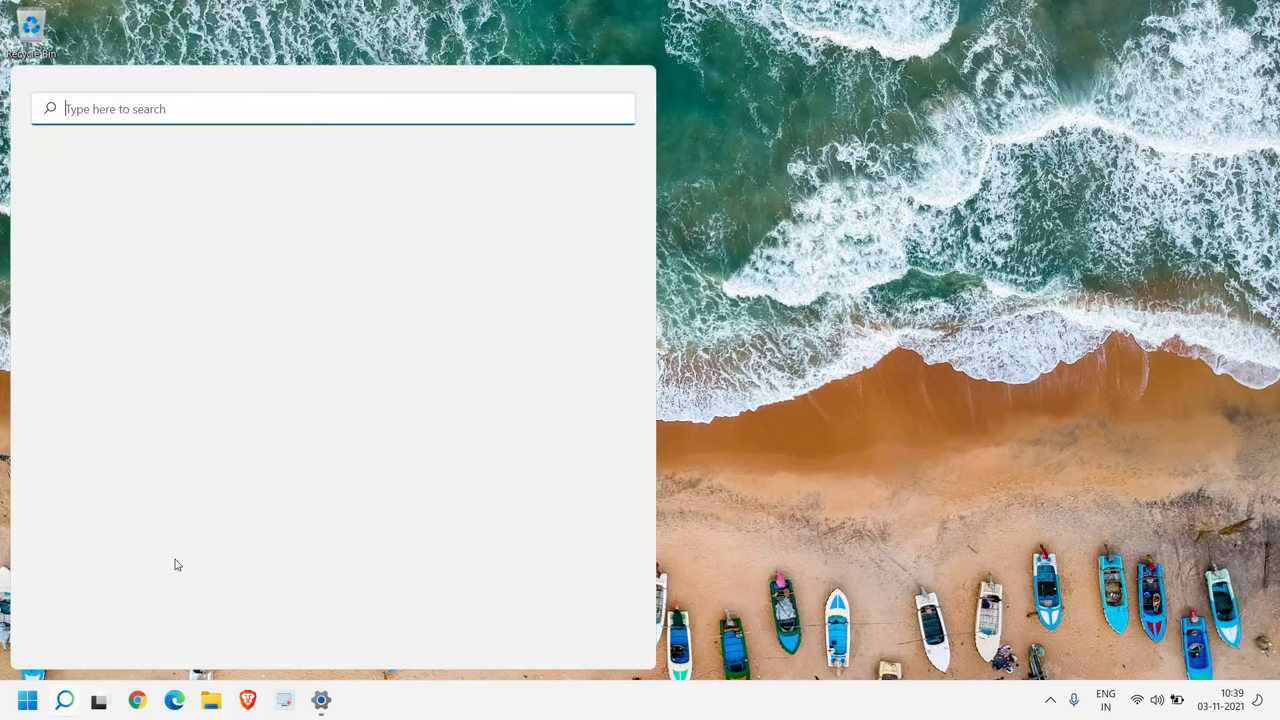
text(advanced syste)
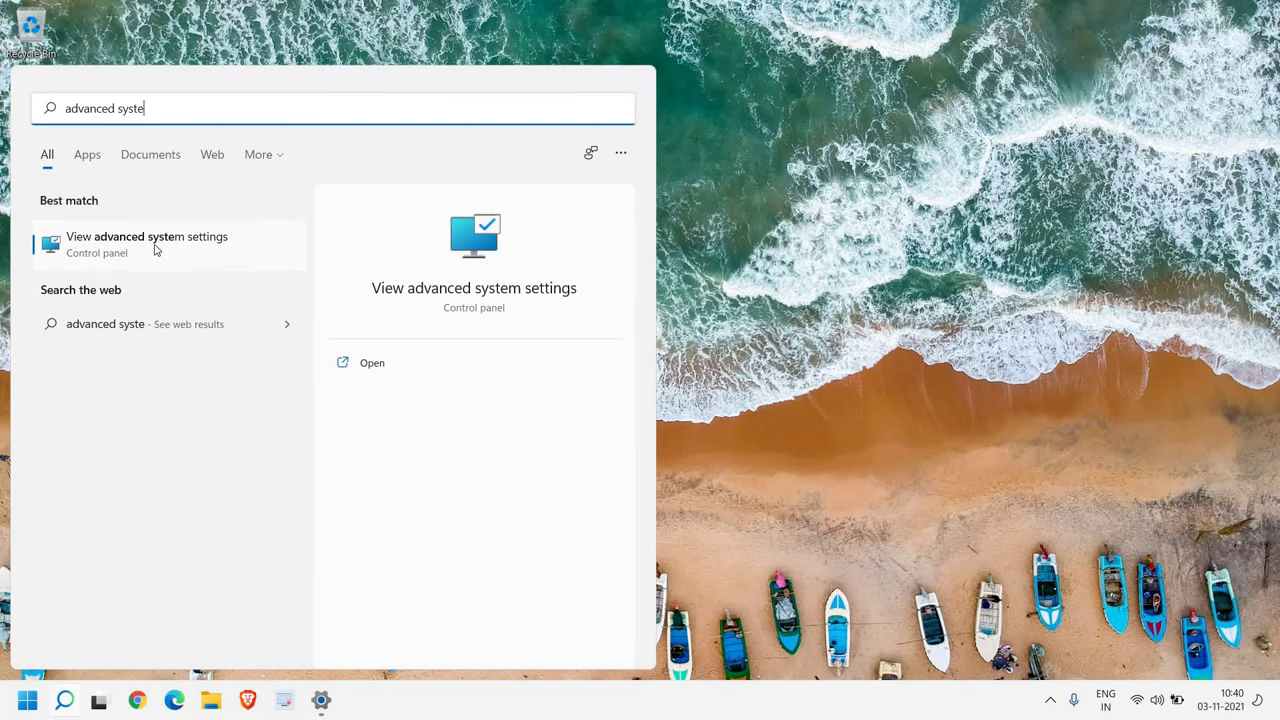
- Open the Virtual Memory settings via Performance Options, showing C: with a 12288–24576 MB paging file
click(155, 245)
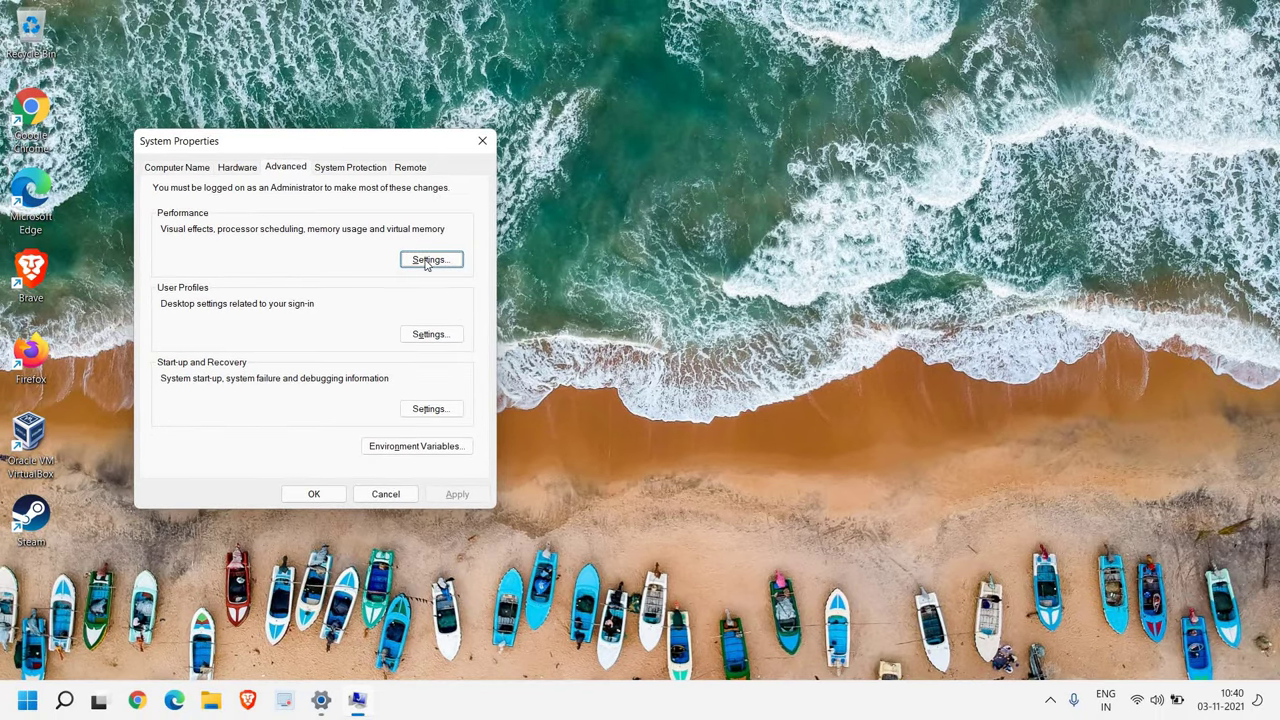
click(428, 261)
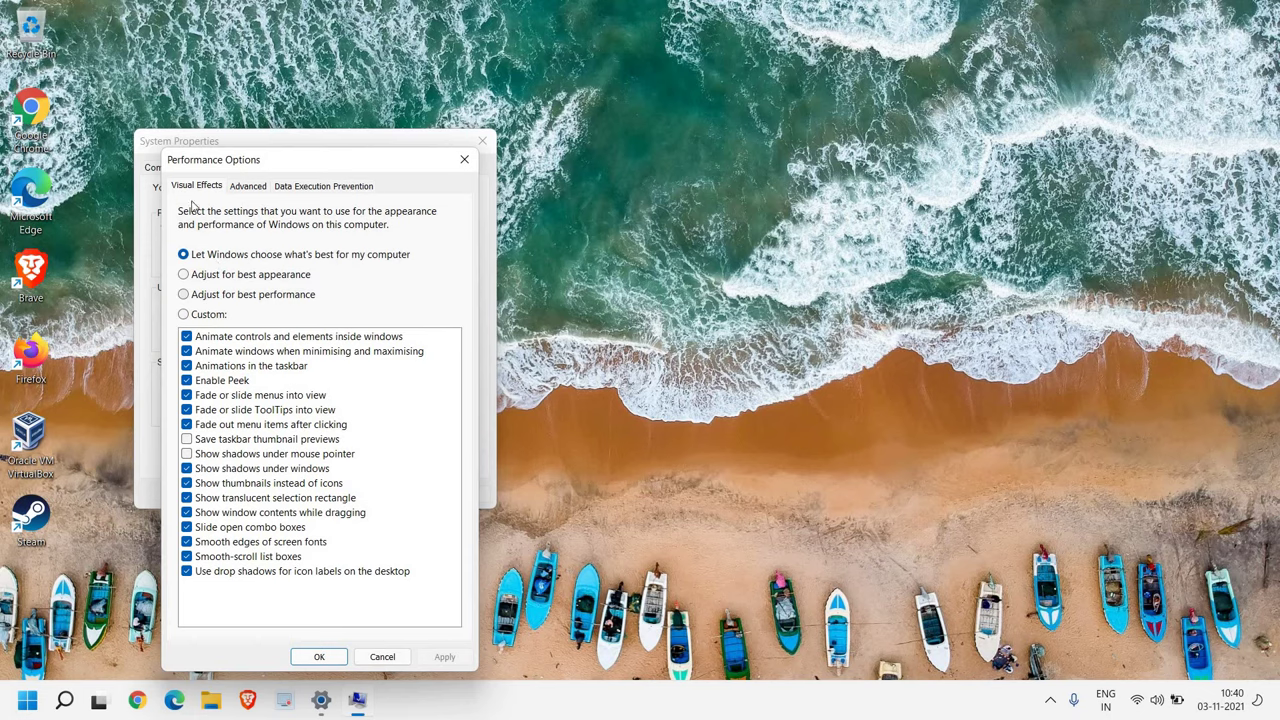
click(250, 190)
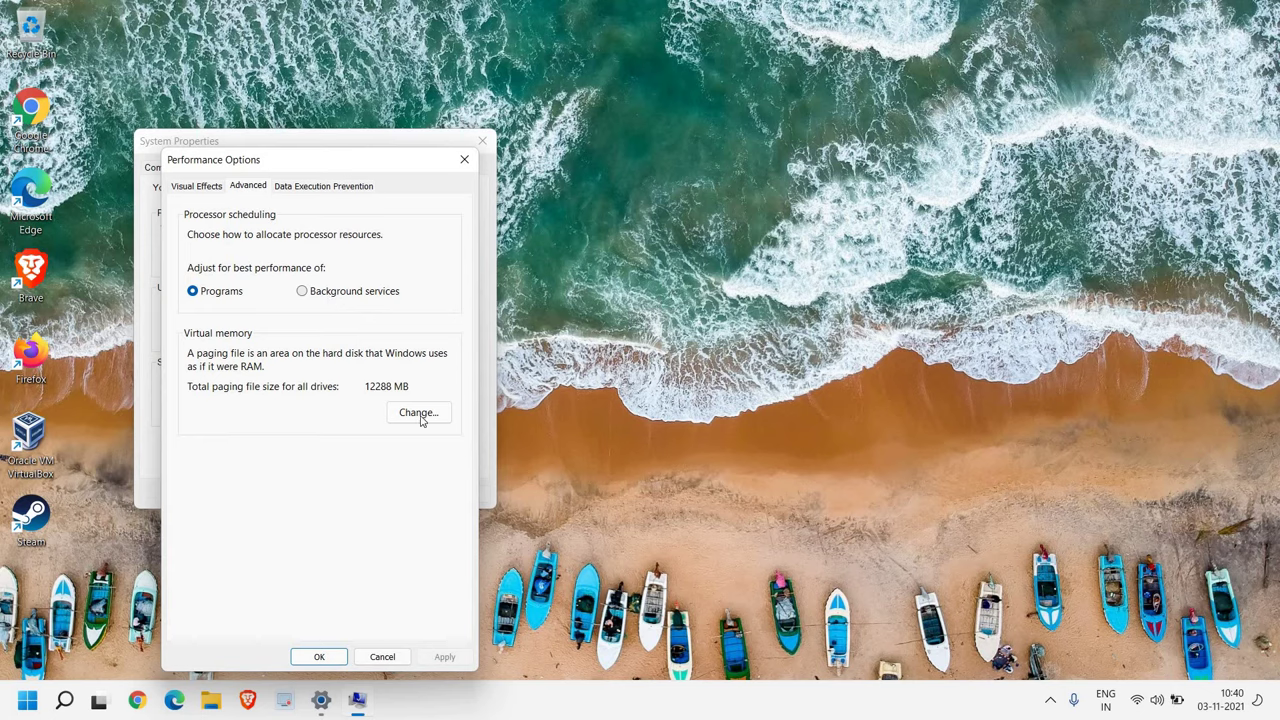
click(423, 415)
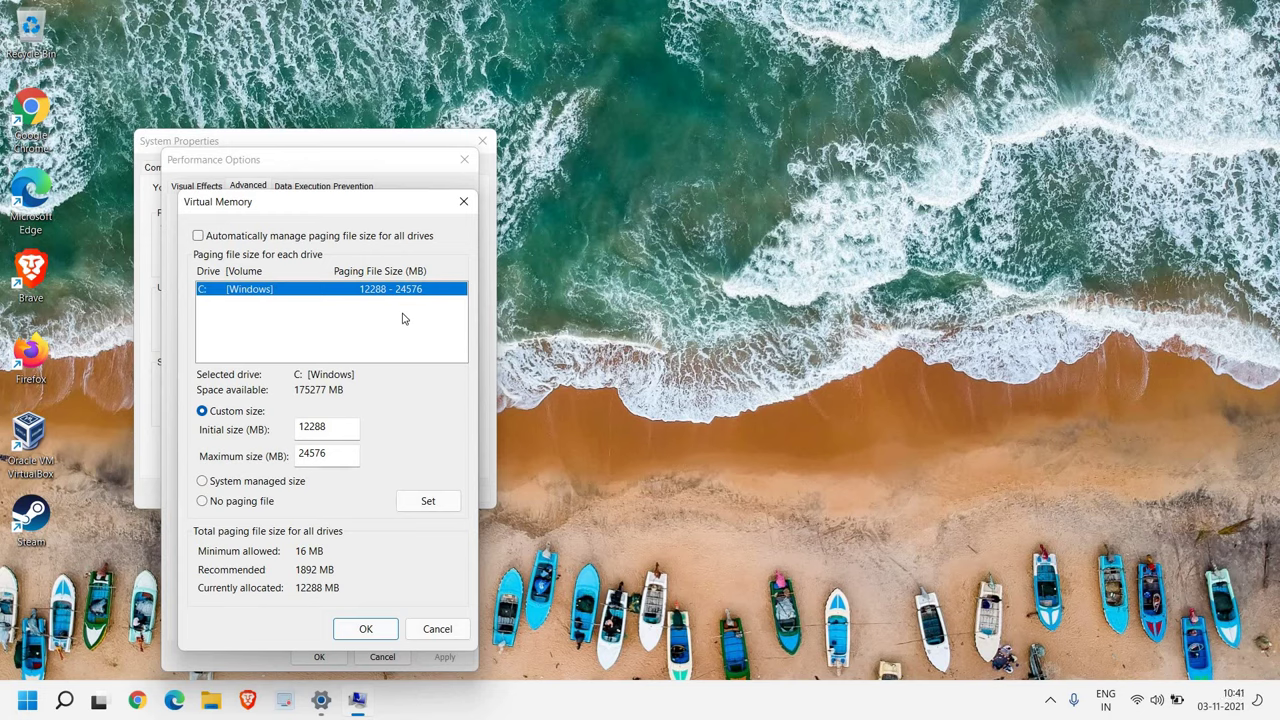
- Launch Calculator and place it beside the paging file settings
click(65, 703)
text(c)
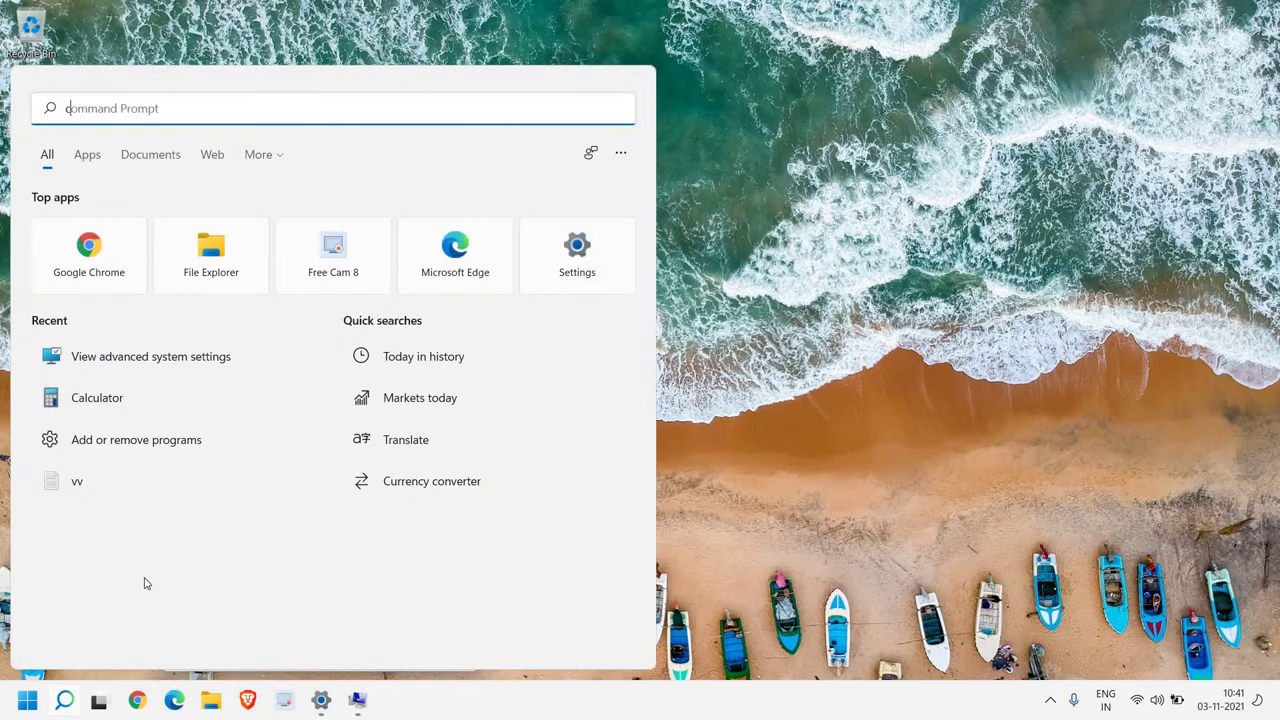
text(alculator)
click(204, 262)
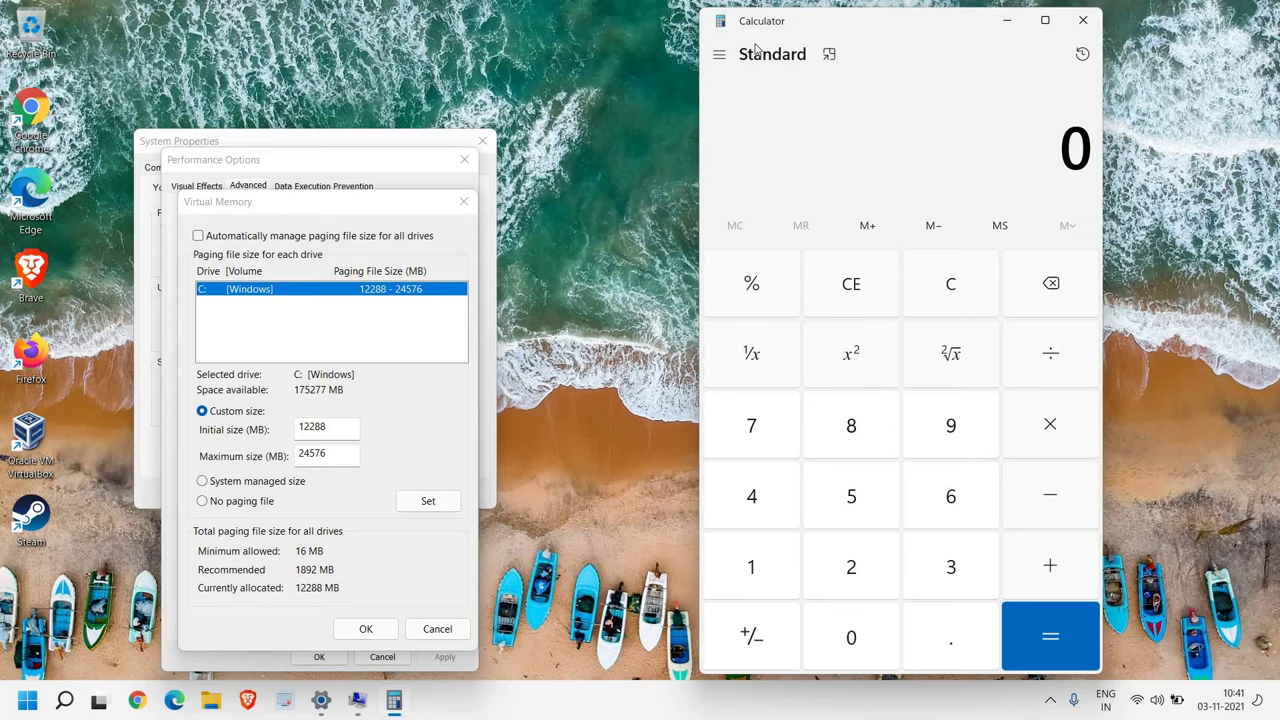
drag(805, 28, 666, 21)
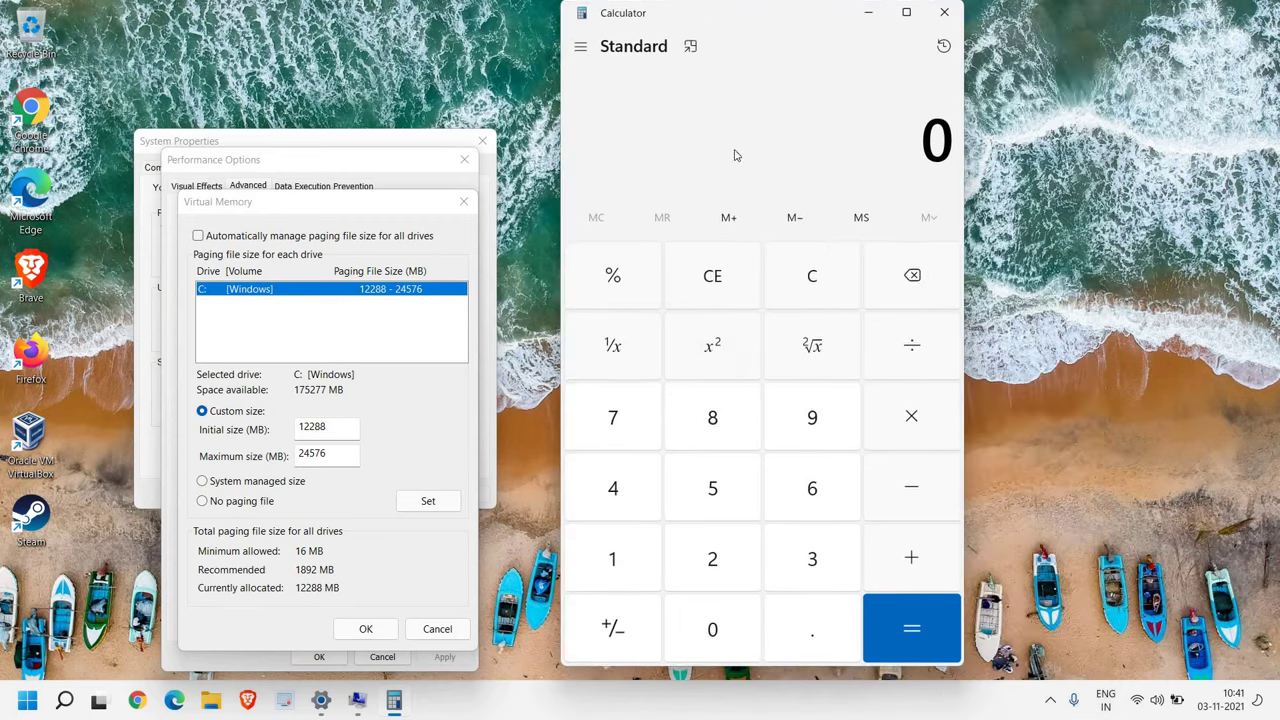
- Calculate 8 × 1024 × 1.5 = 12,288 for the initial paging file size
click(716, 420)
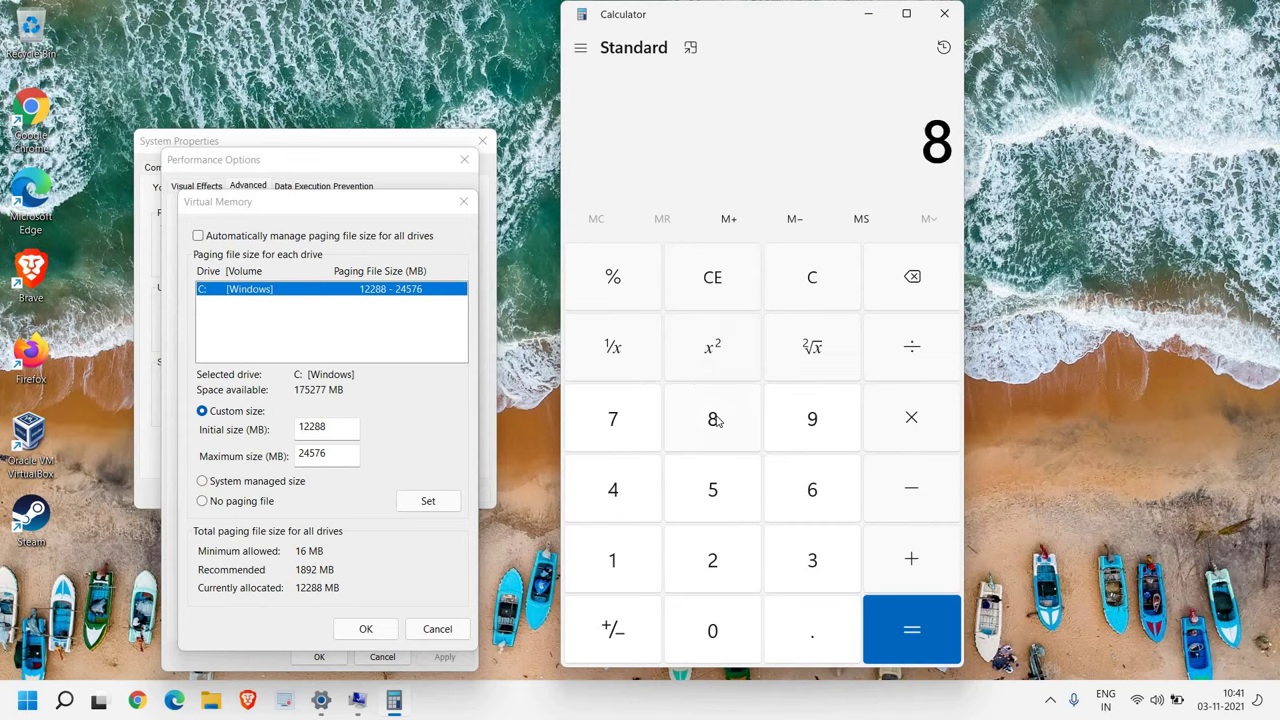
click(920, 434)
click(613, 563)
click(712, 628)
click(712, 580)
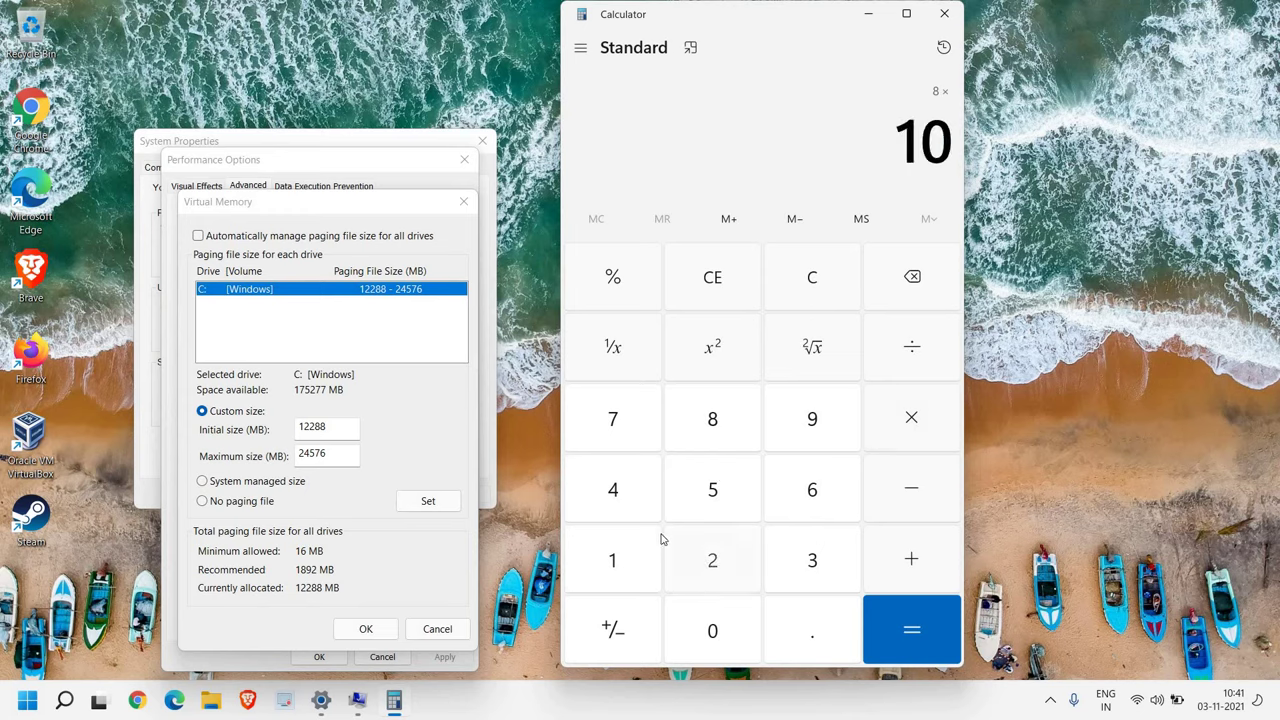
click(620, 500)
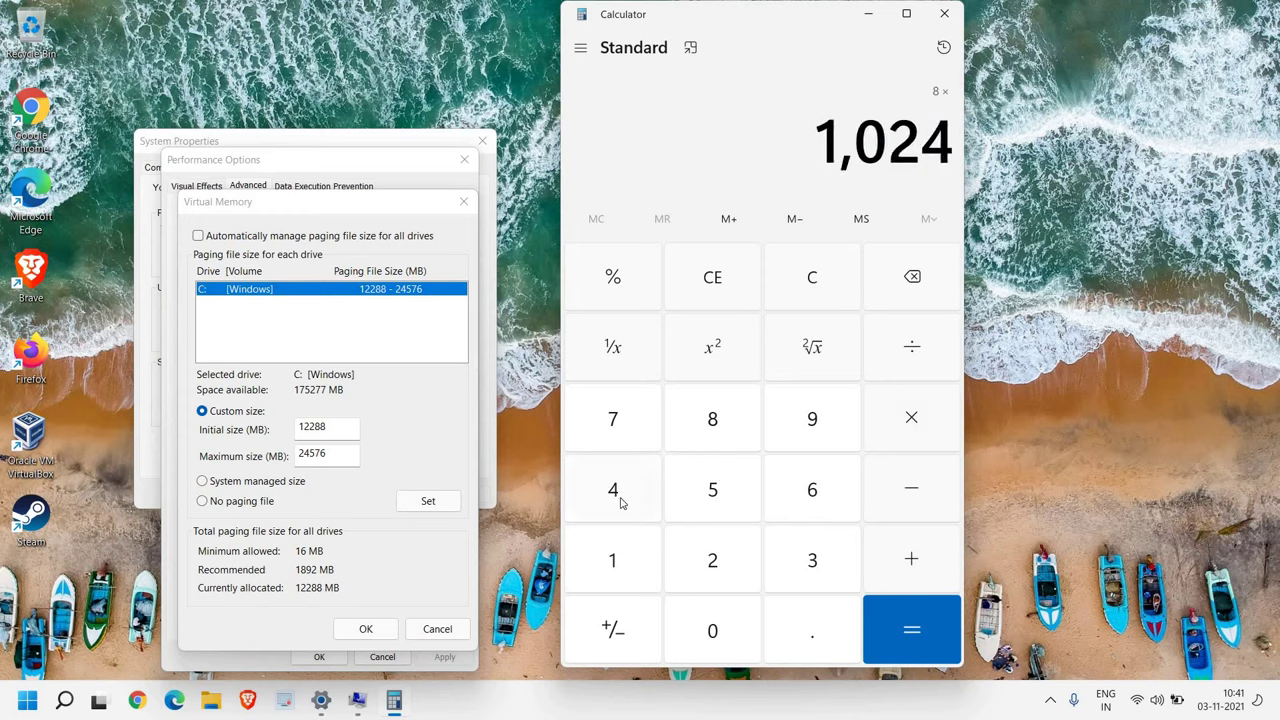
click(912, 420)
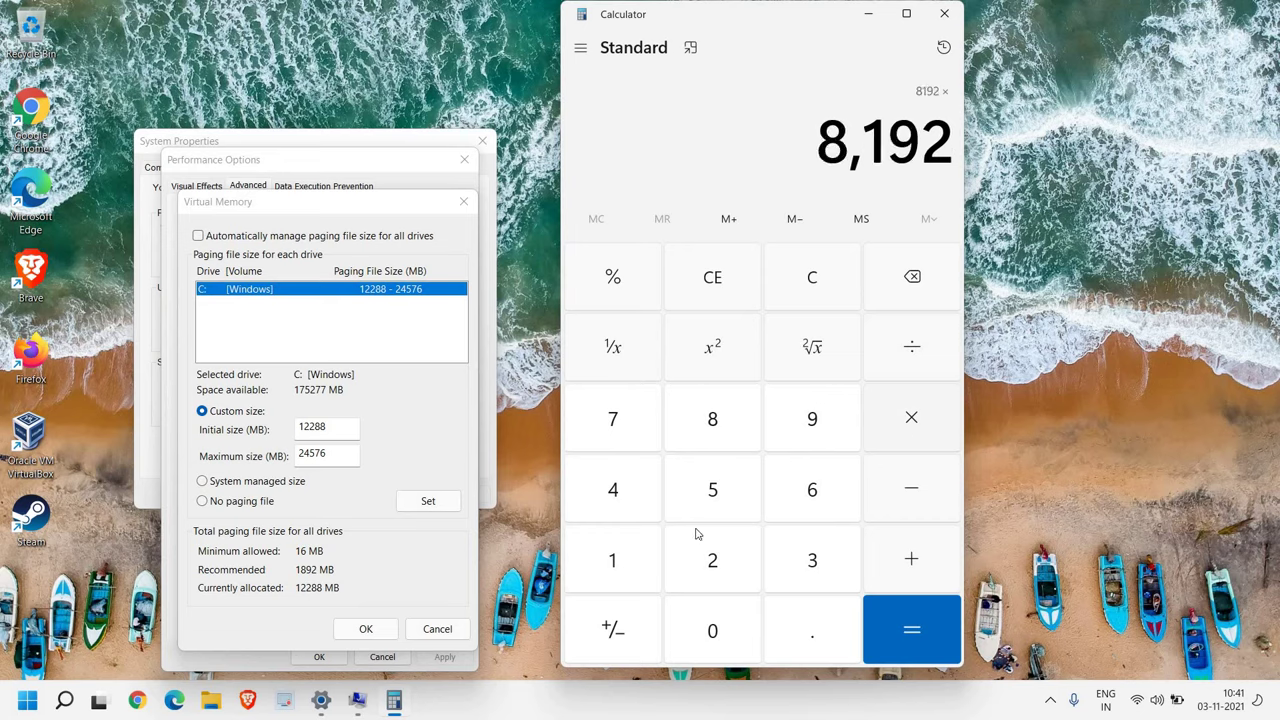
click(633, 557)
click(809, 641)
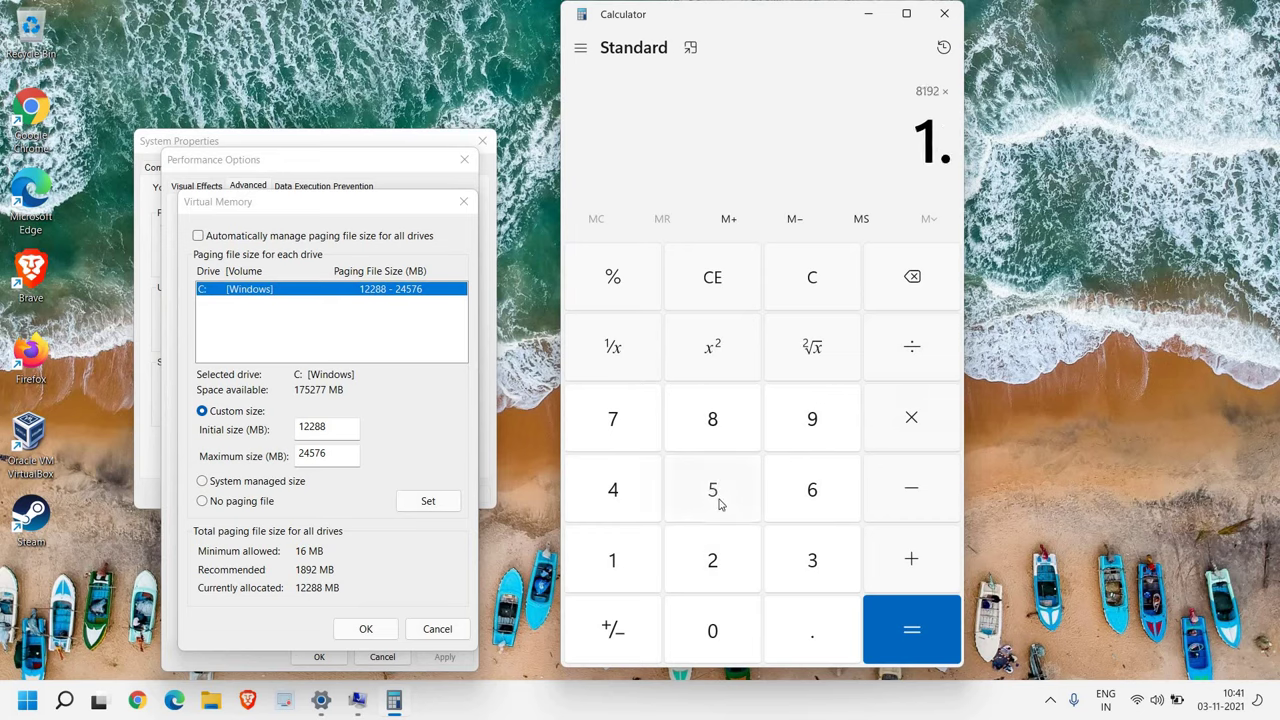
click(718, 498)
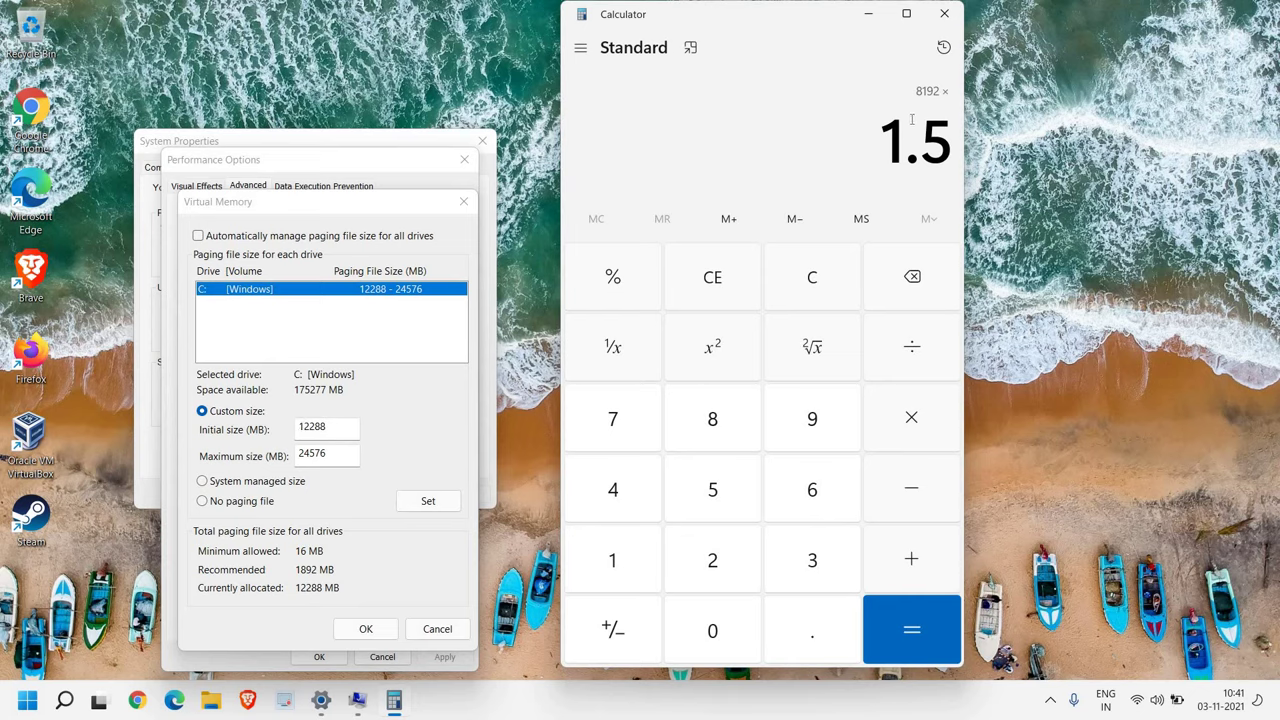
click(912, 628)
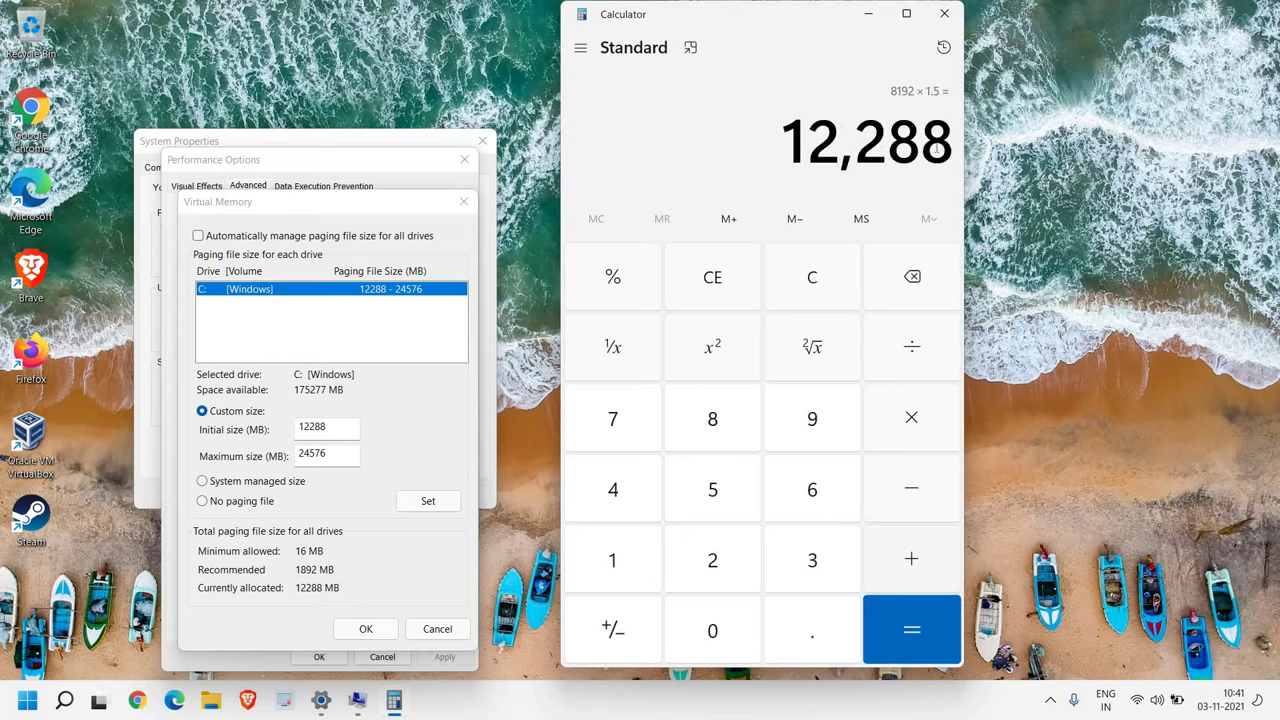
- Clear Calculator and compute 8 × 1024 × 3 = 24,576 for the 24576 MB maximum size
click(340, 426)
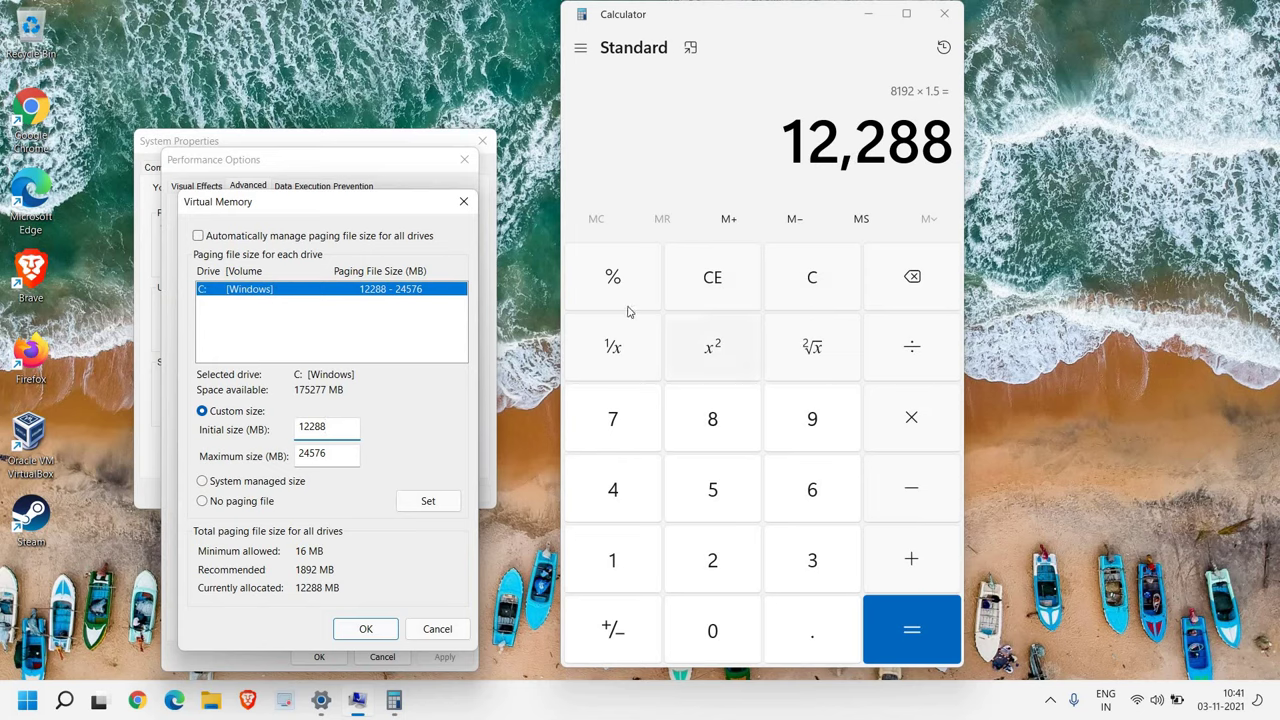
click(826, 286)
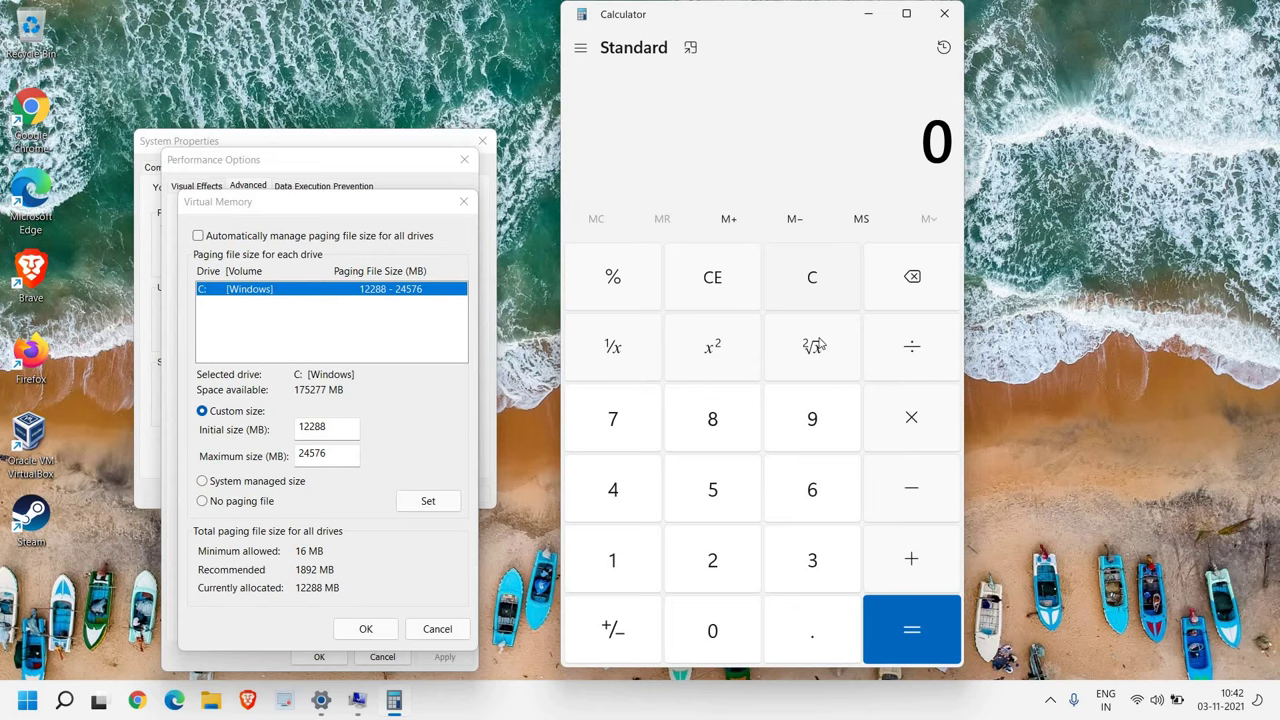
click(717, 427)
click(916, 422)
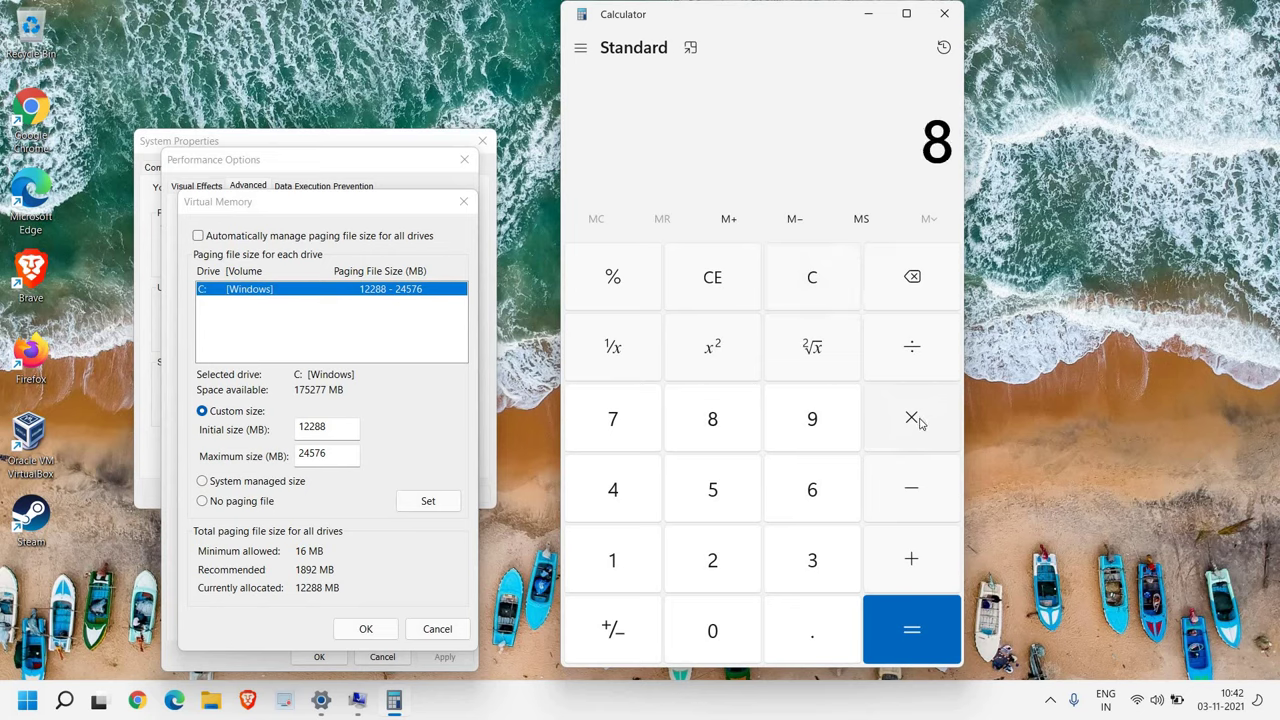
click(616, 556)
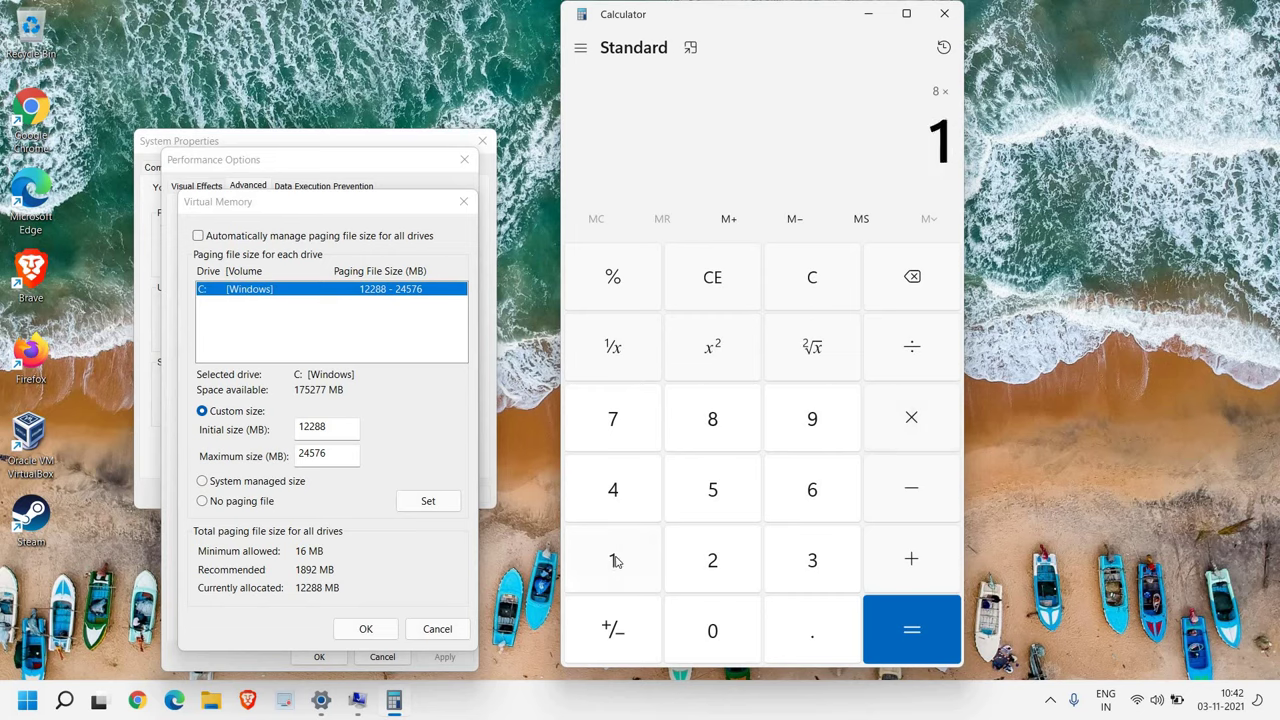
click(714, 608)
click(712, 563)
click(615, 491)
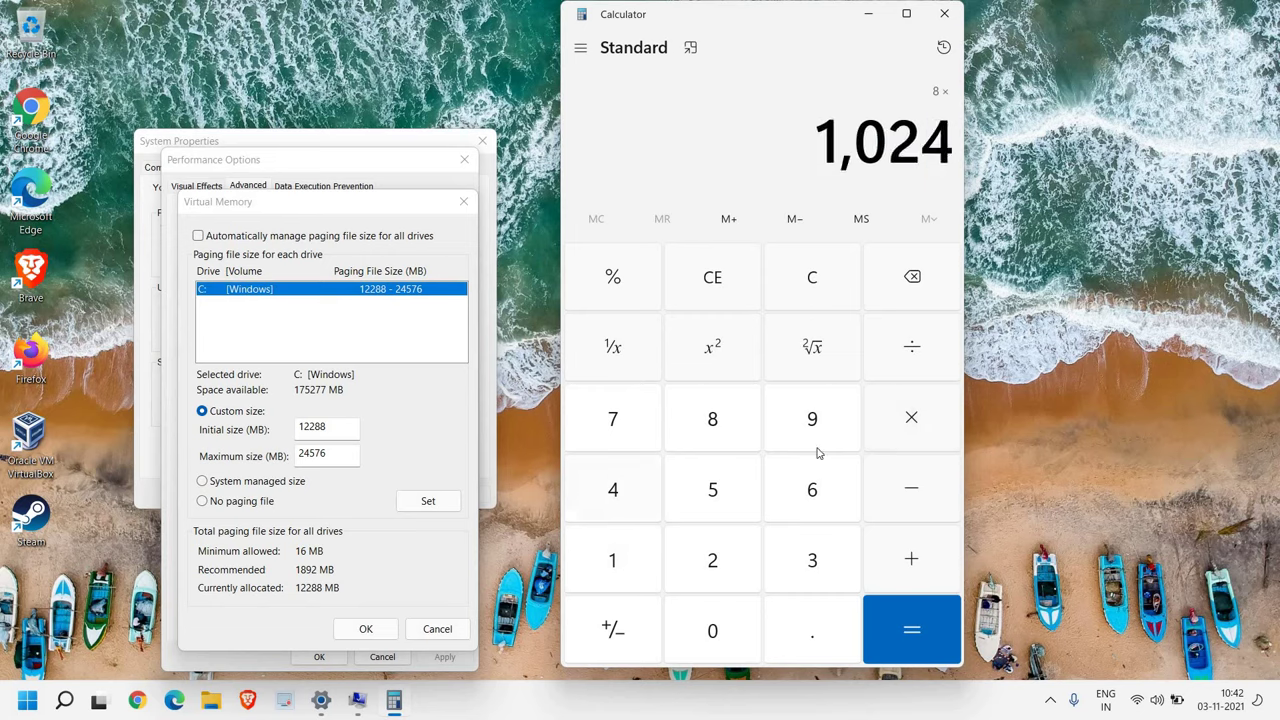
click(911, 422)
click(808, 568)
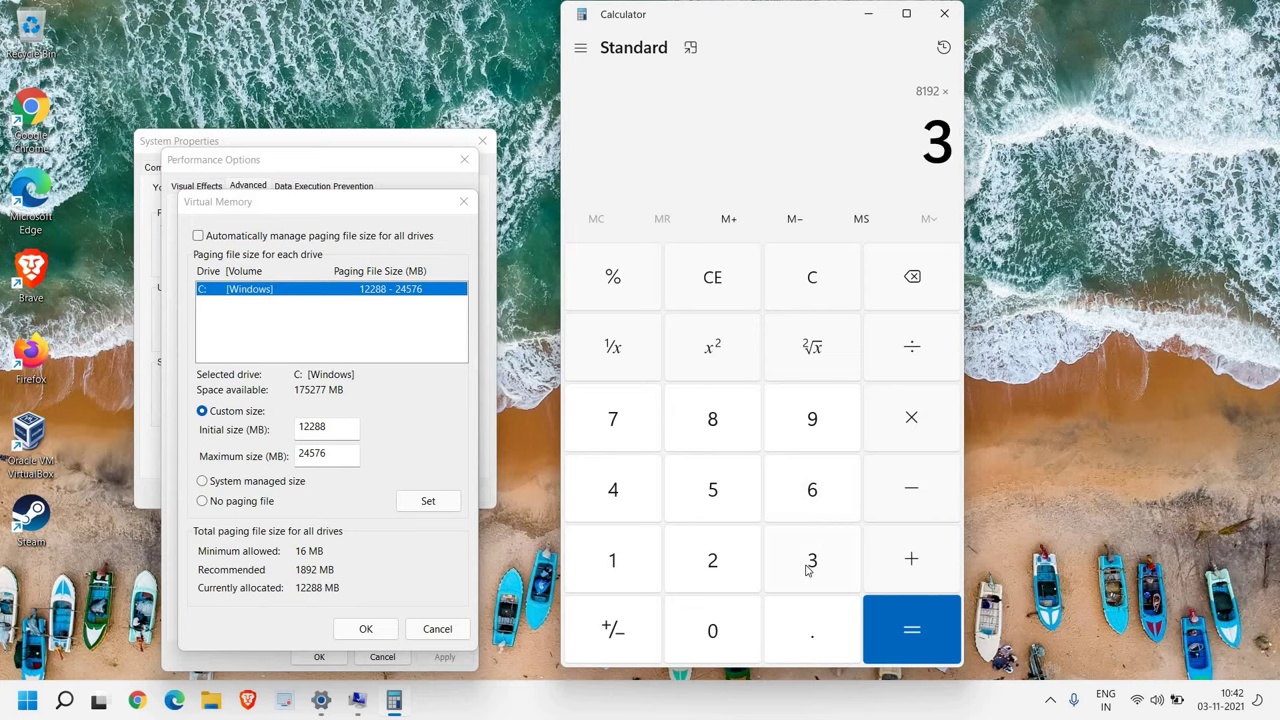
click(909, 648)
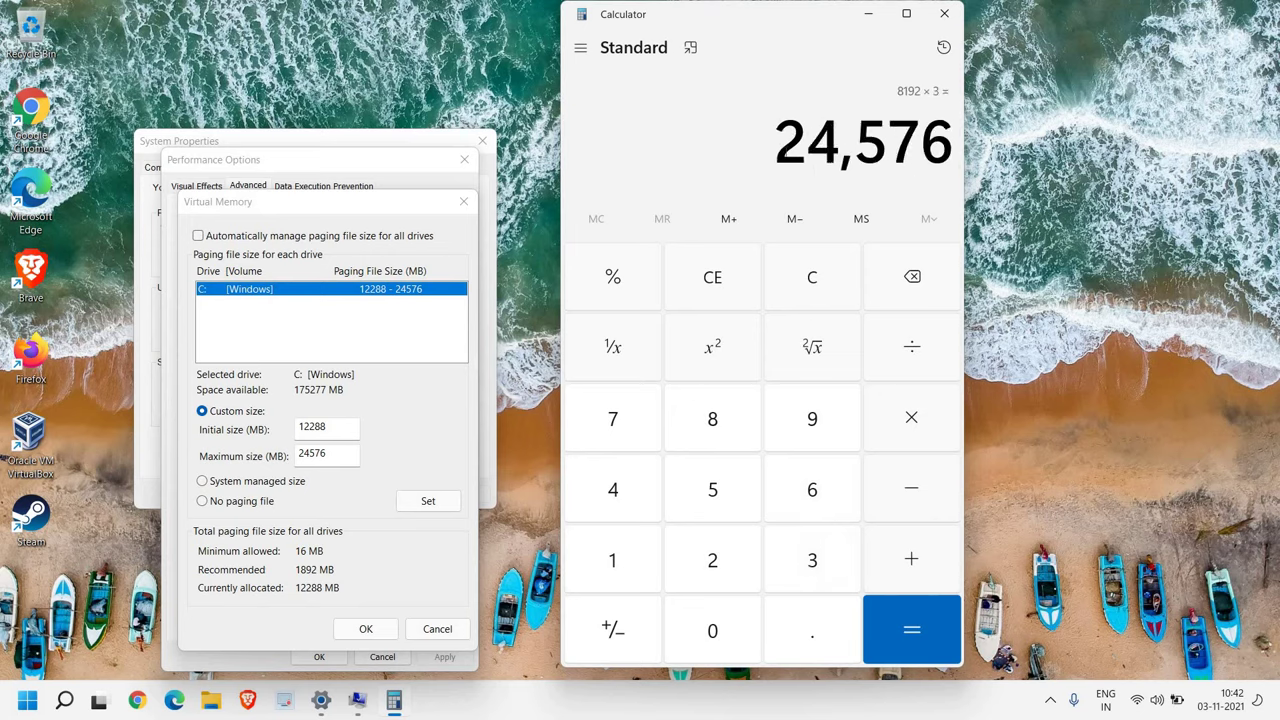
click(332, 455)
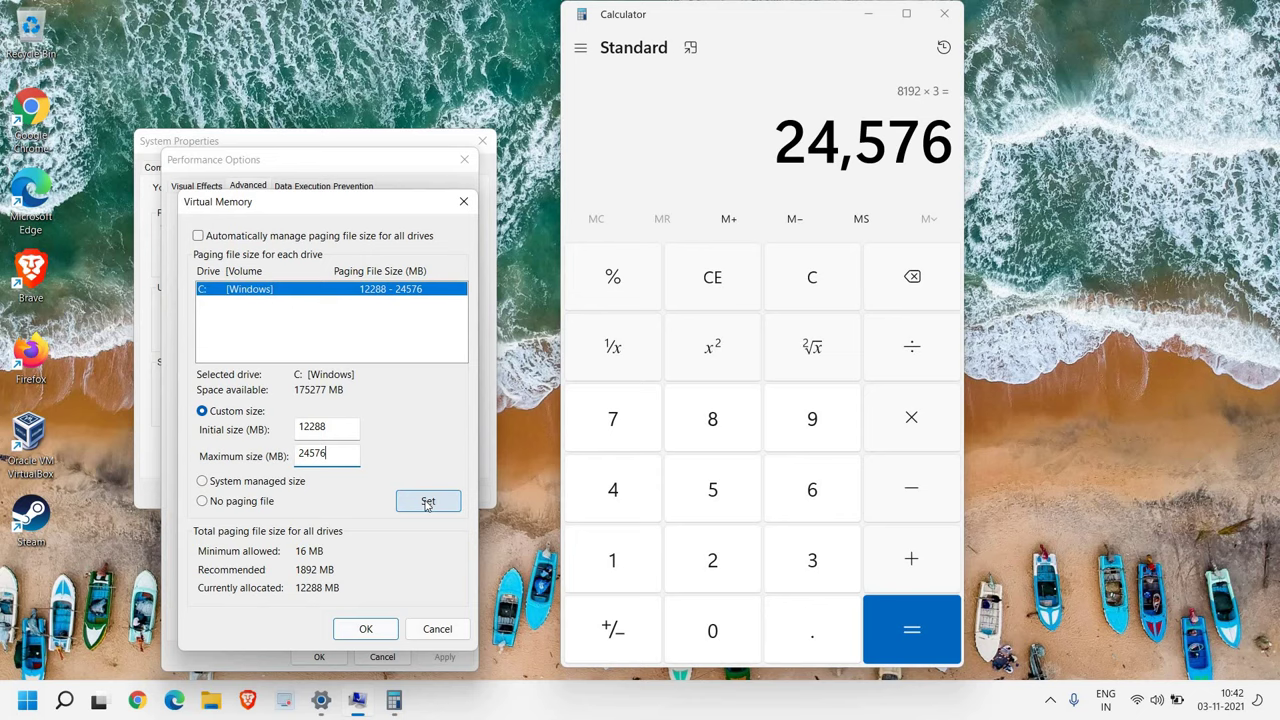
- Confirm the 12288–24576 MB paging file with OK in Virtual Memory, Performance Options and System Properties
click(362, 630)
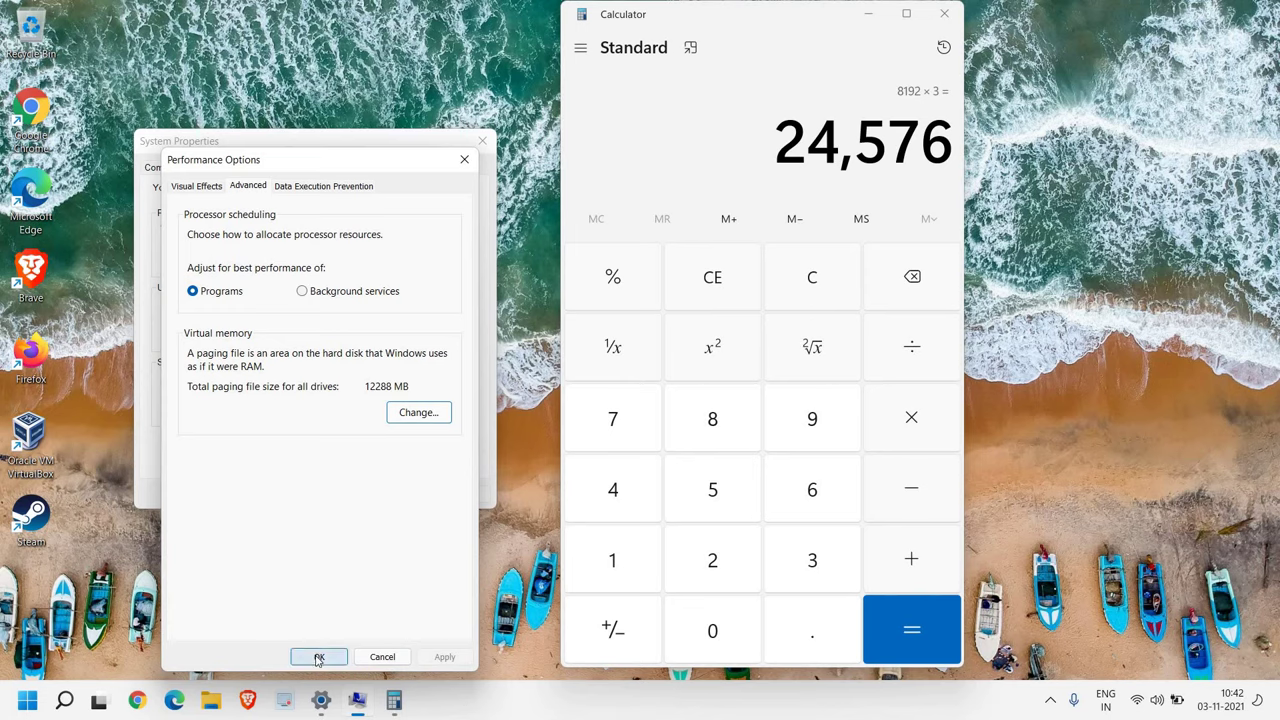
click(318, 658)
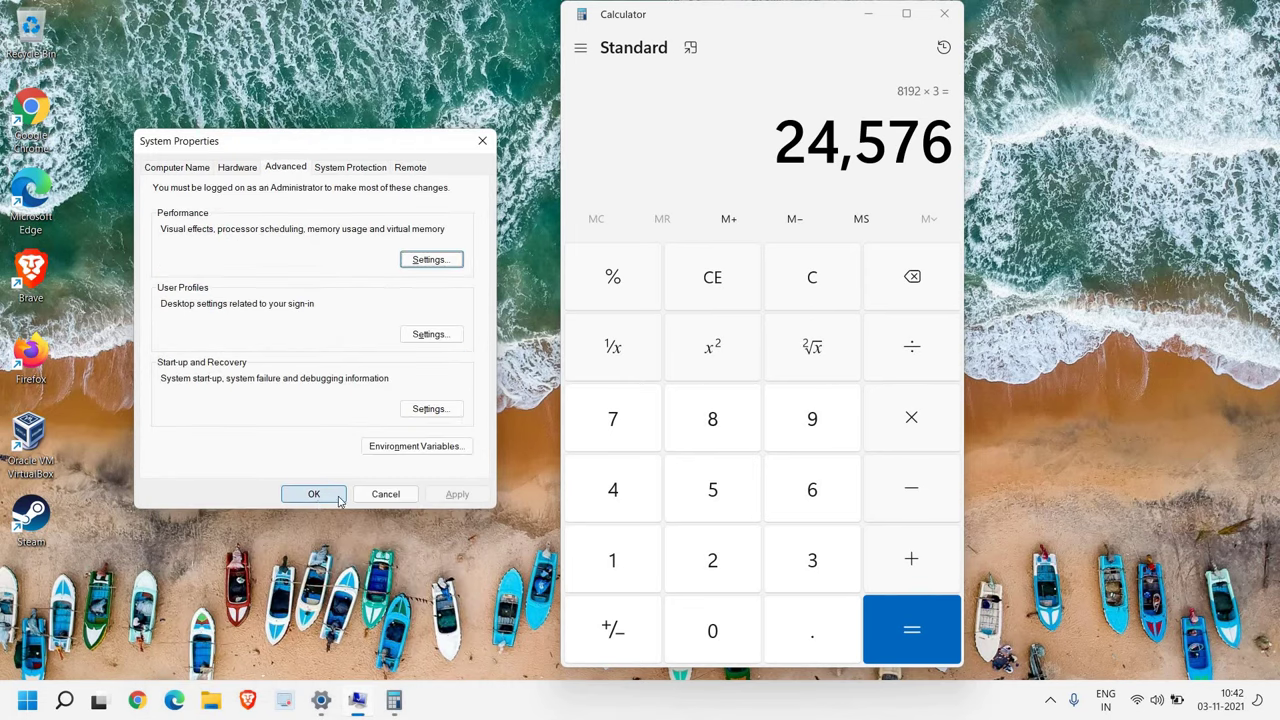
click(333, 497)
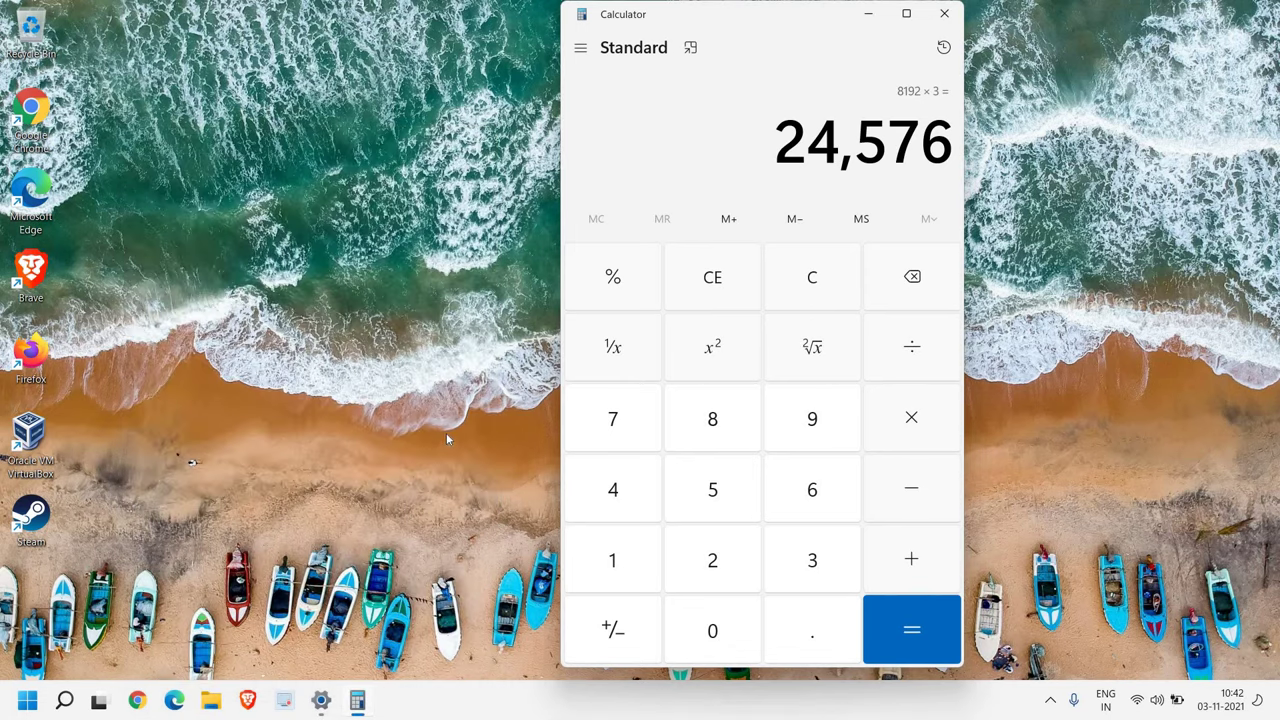
- Reopen Settings from the Start right-click menu and show all storage categories for drive C:
click(26, 704)
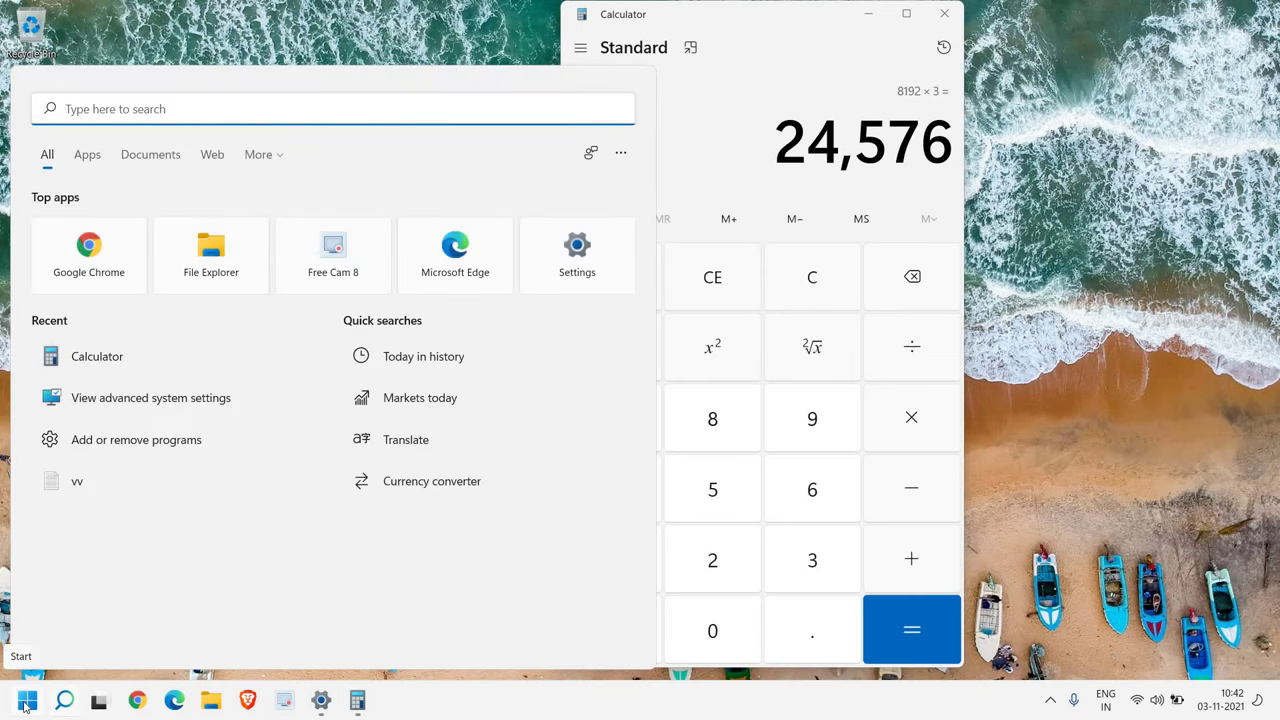
right_click(28, 700)
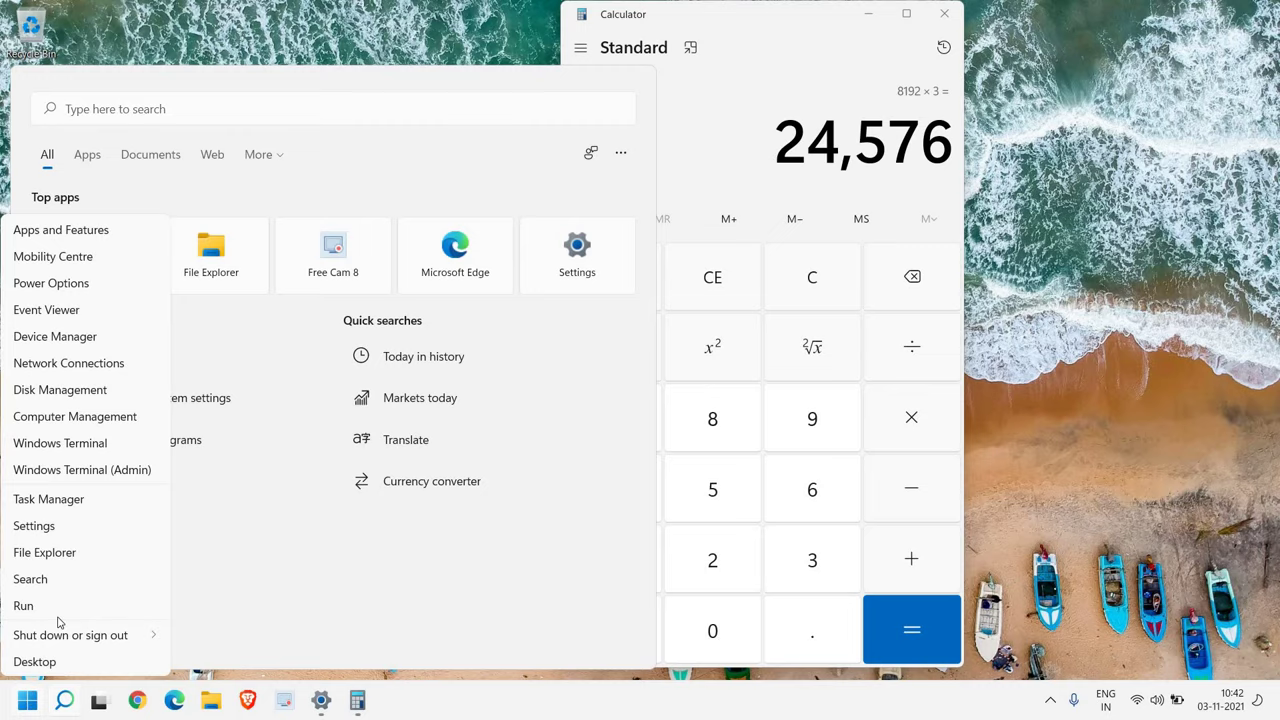
click(68, 526)
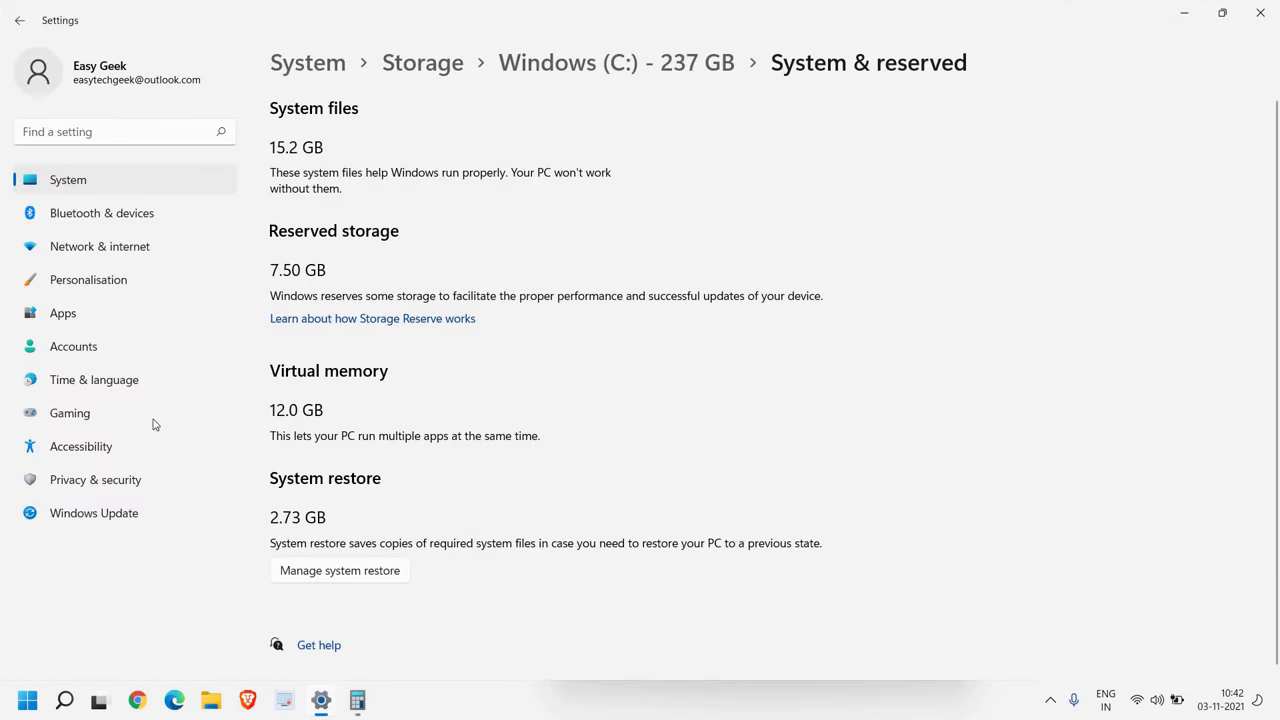
click(157, 181)
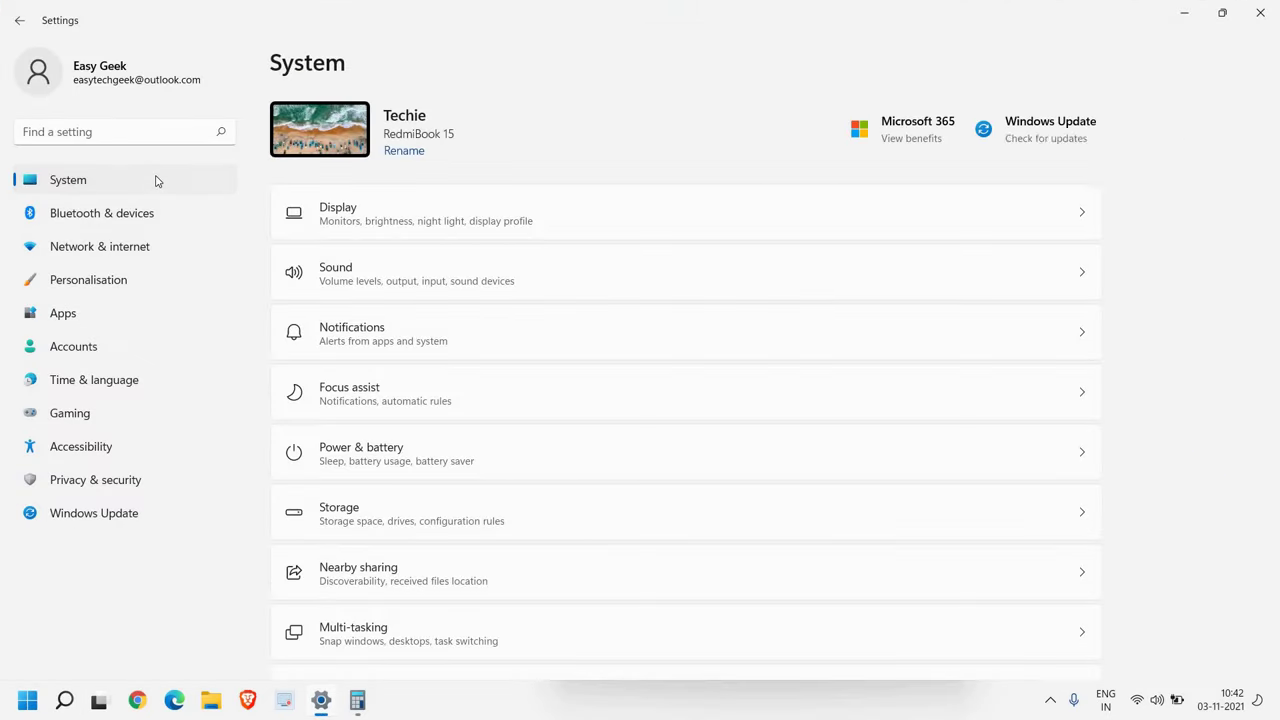
click(345, 527)
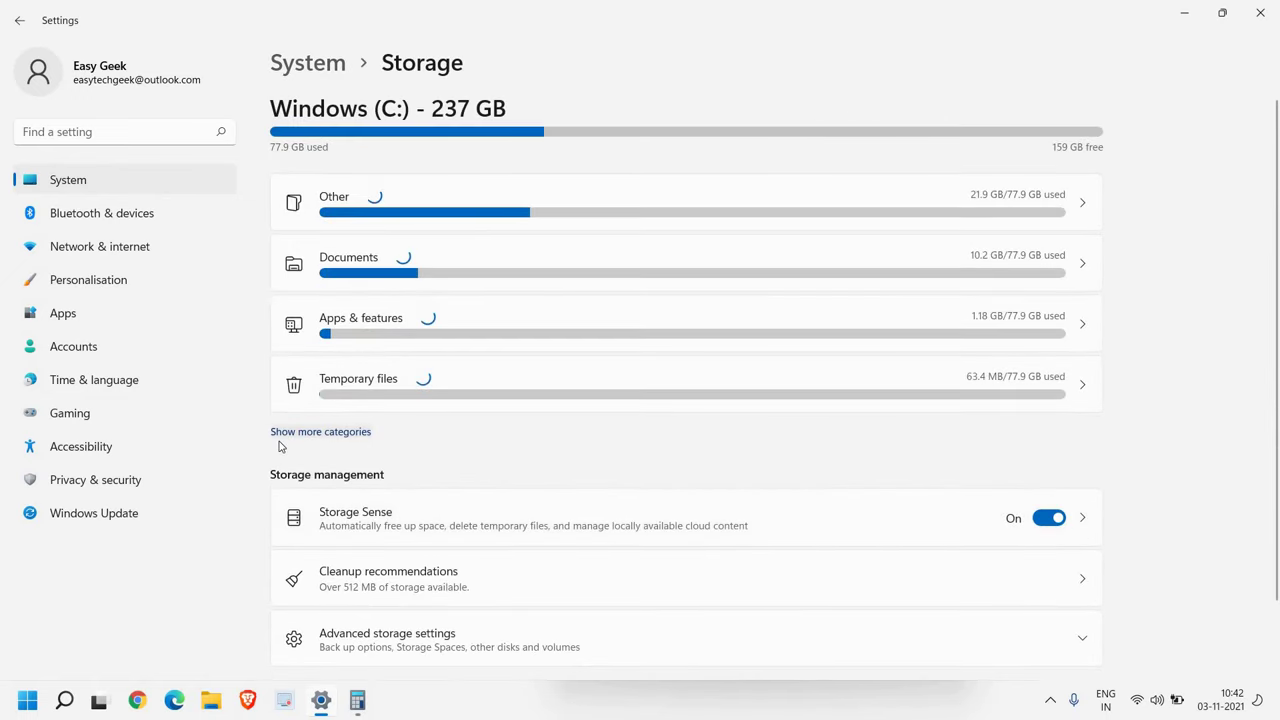
click(318, 432)
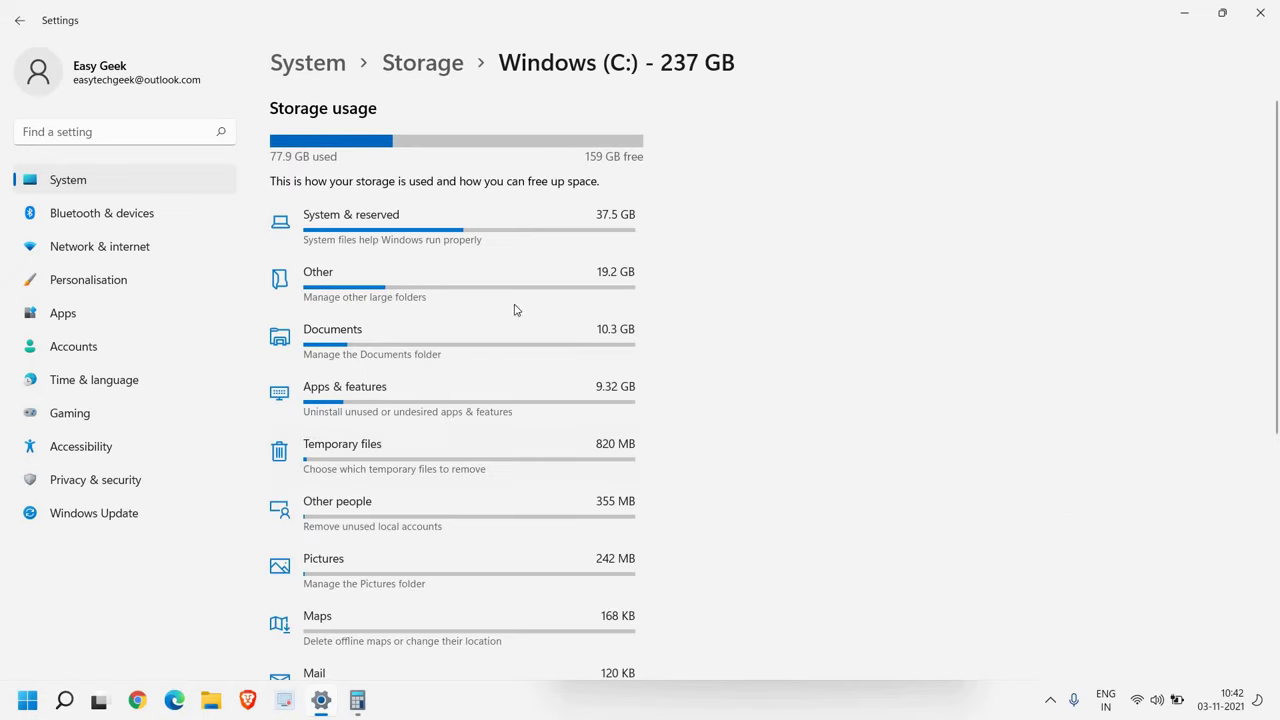
- Open System & reserved to confirm virtual memory now shows 12.0 GB
click(390, 239)
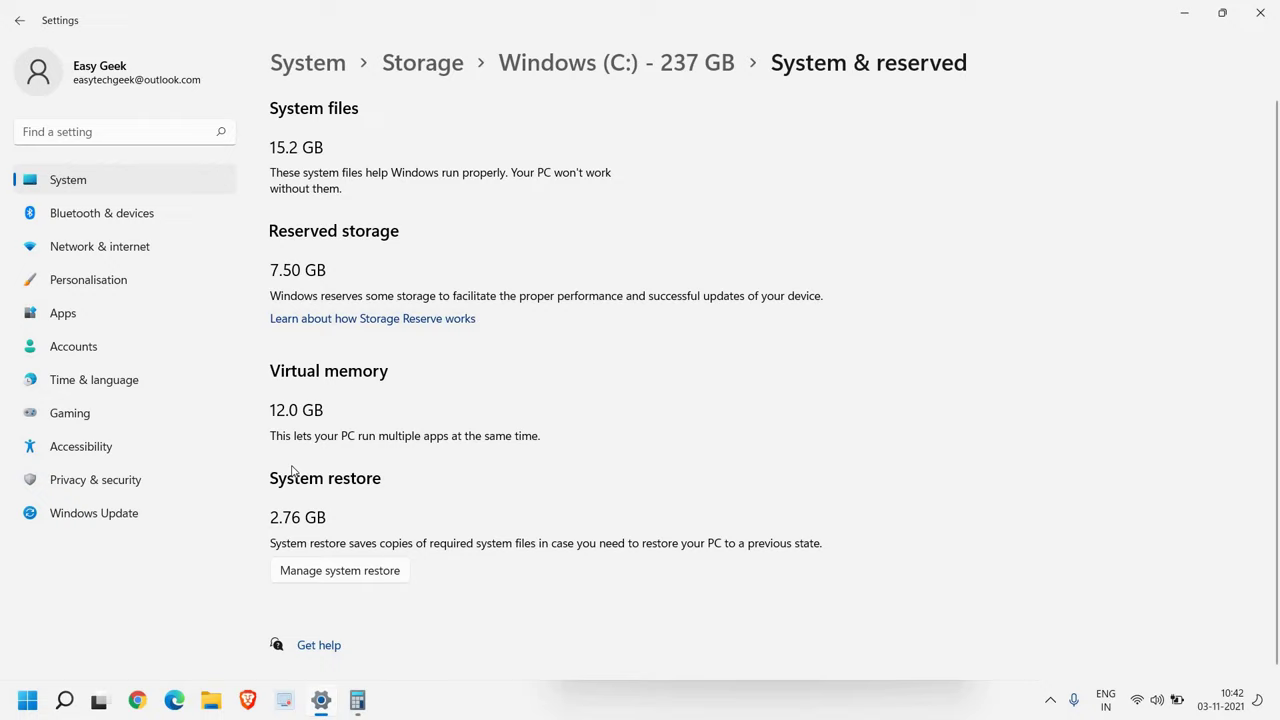